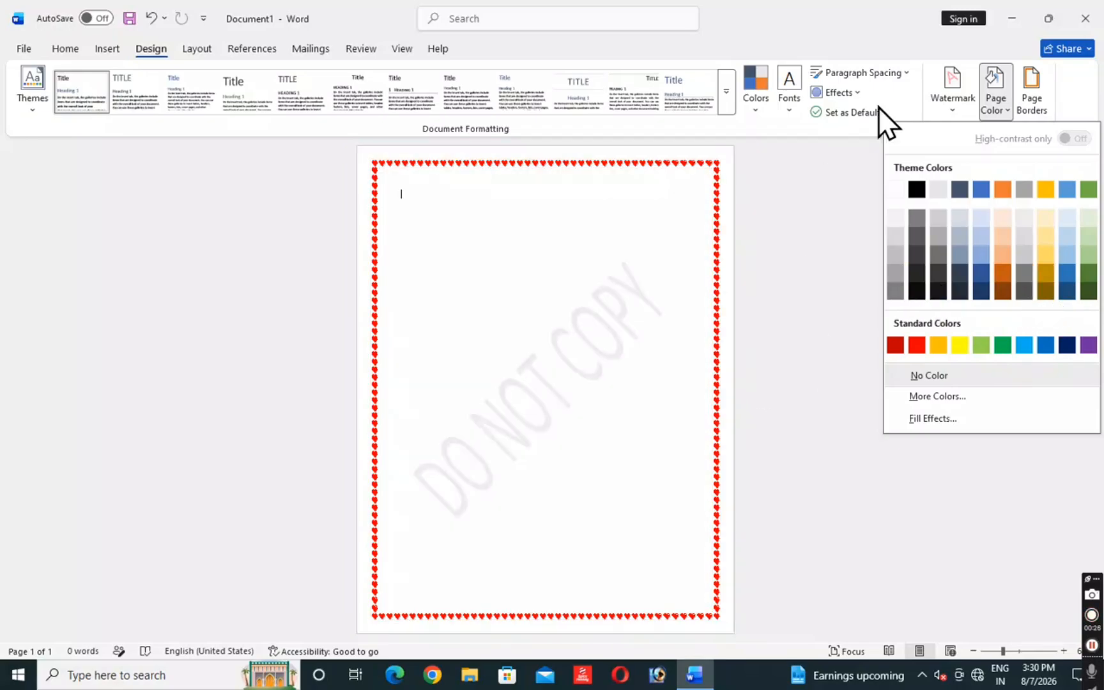
Step: Close the open document with the heart border and refresh the desktop
click(1081, 23)
click(1085, 19)
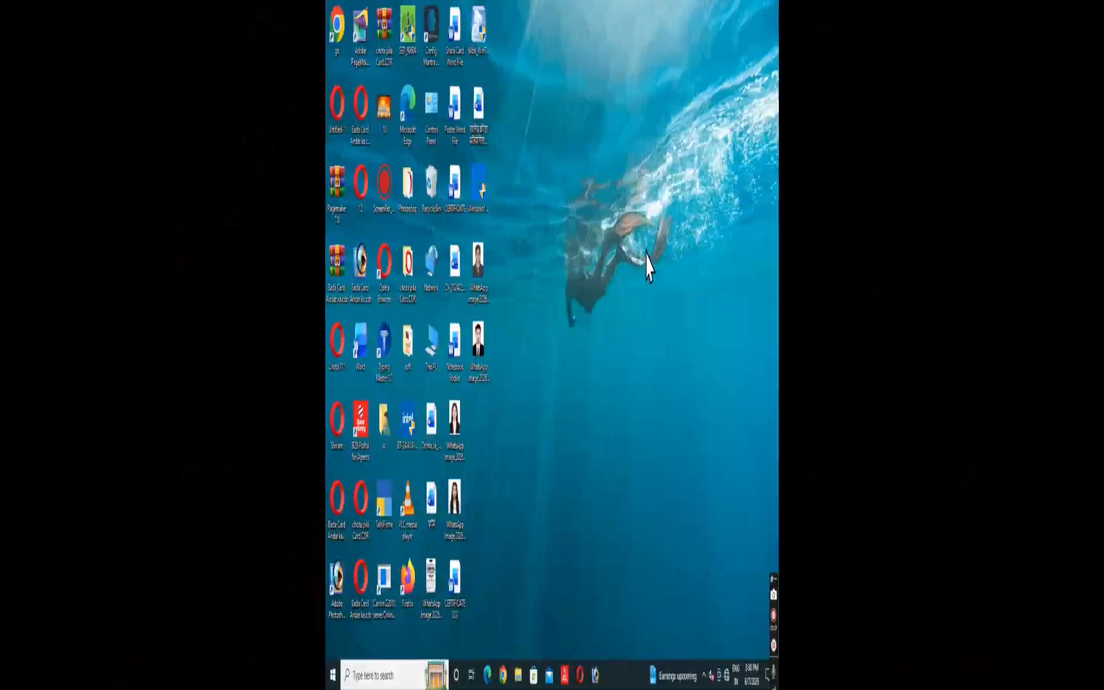
right_click(646, 247)
click(655, 292)
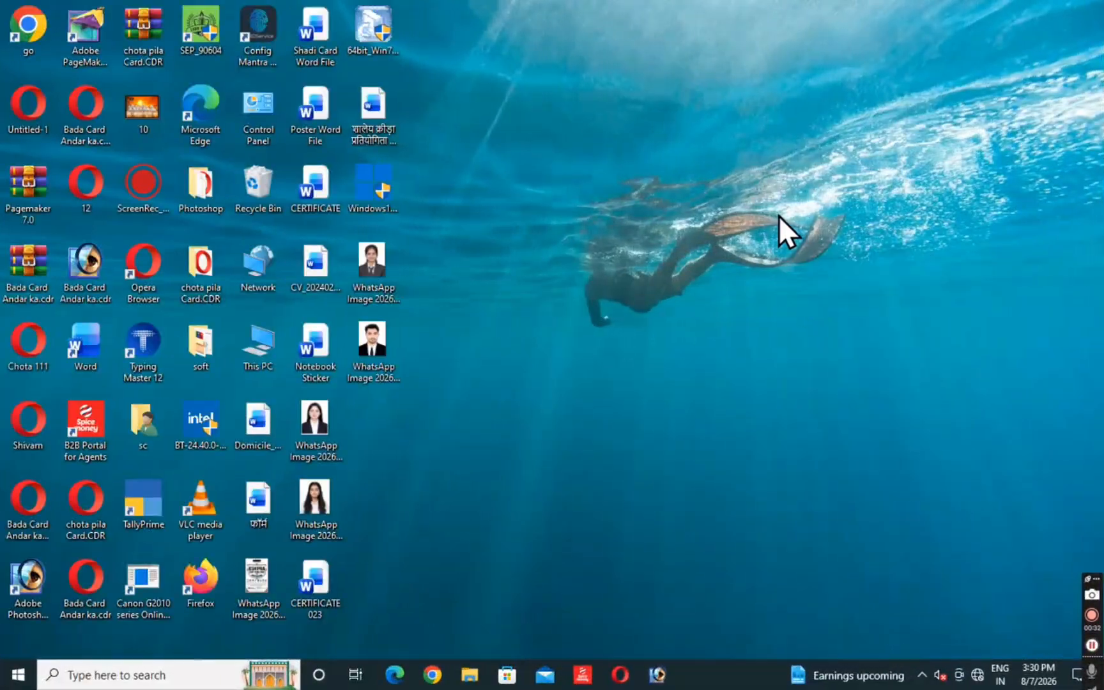
right_click(646, 216)
click(801, 261)
Step: Start Word from the desktop and create a blank document
double_click(81, 334)
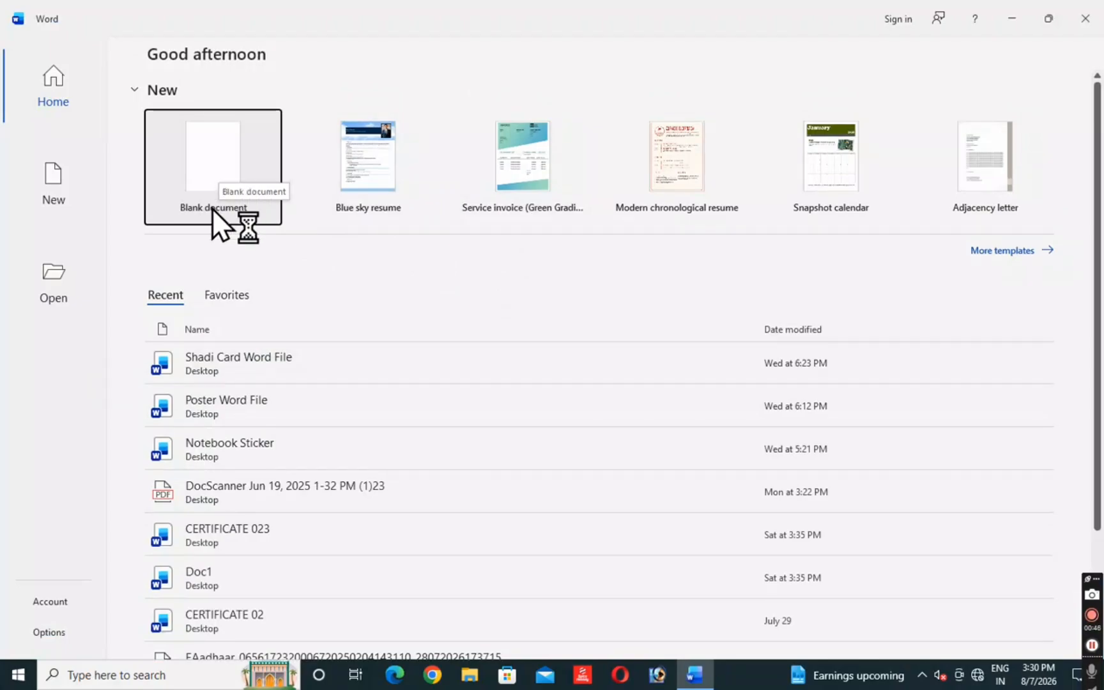
click(207, 177)
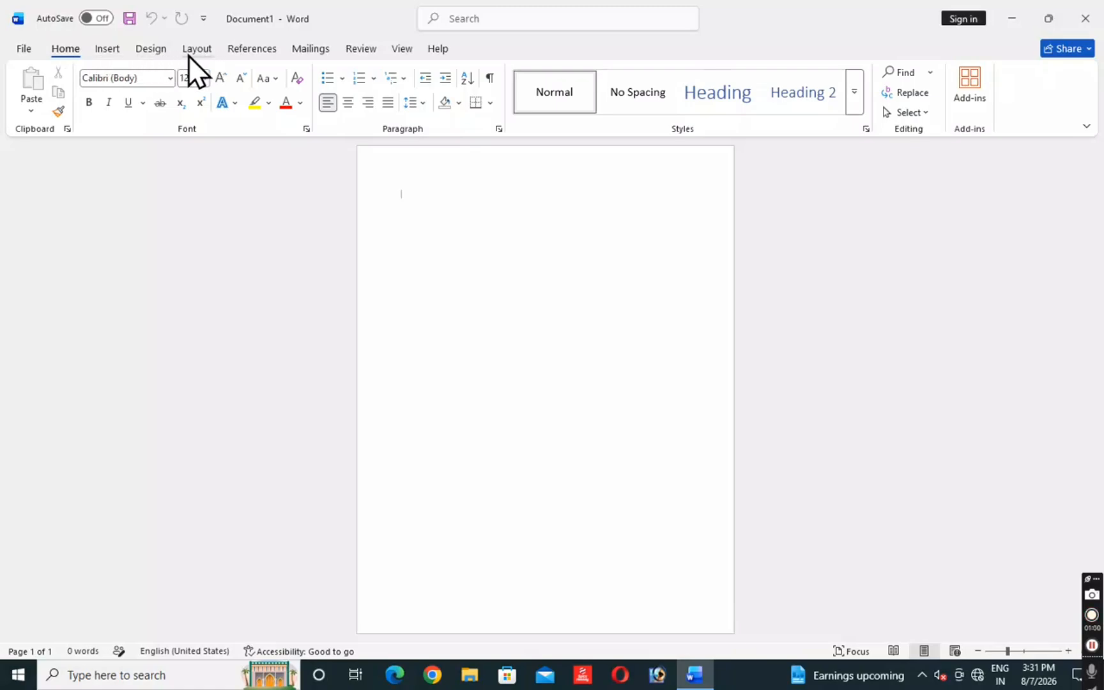
Step: Apply the preset DO NOT COPY 1 diagonal watermark to the blank page
click(150, 53)
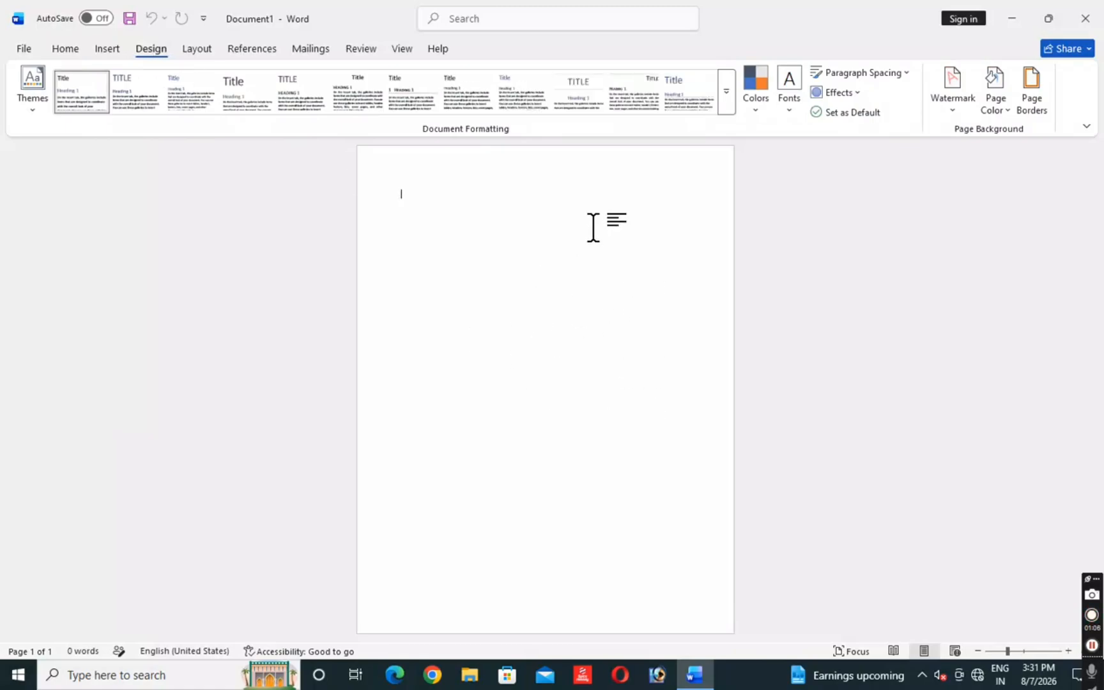
click(937, 104)
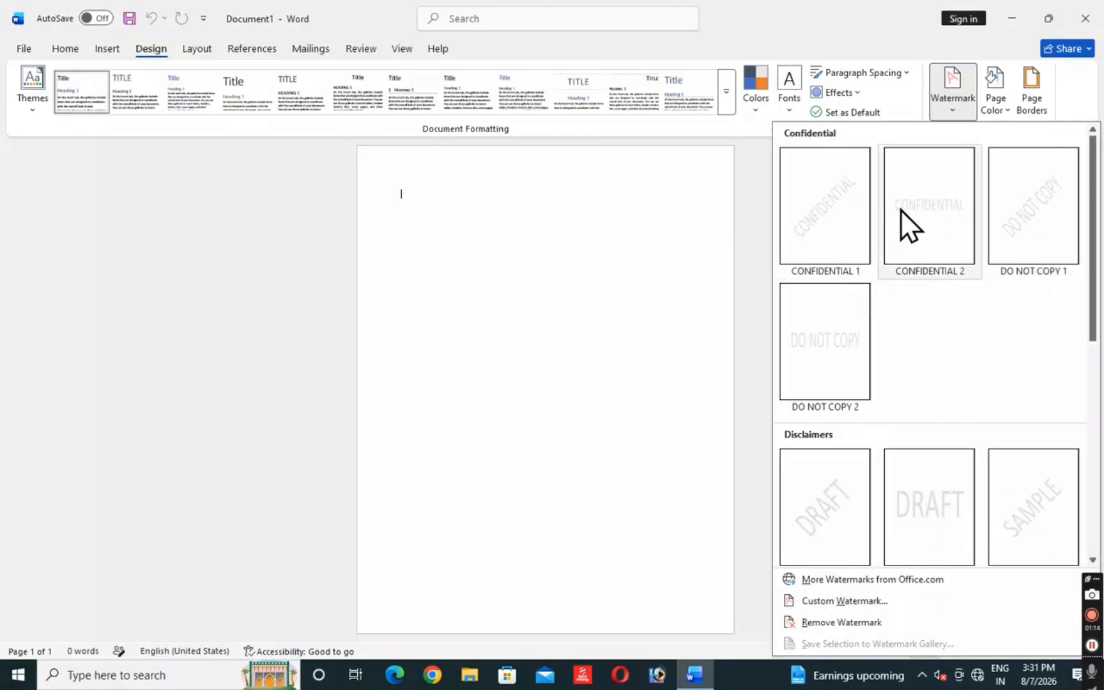
click(1039, 230)
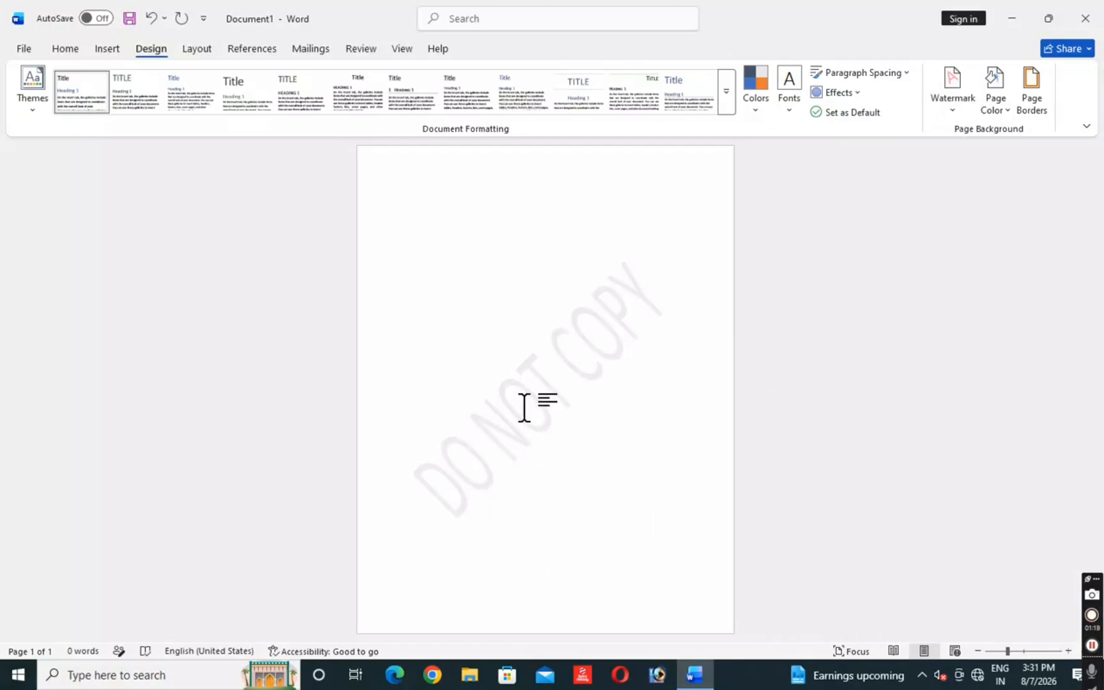
Step: Replace the preset watermark with a custom text watermark reading "ASHISH TECH ZONE"
click(957, 115)
scroll(865, 509, down, 5)
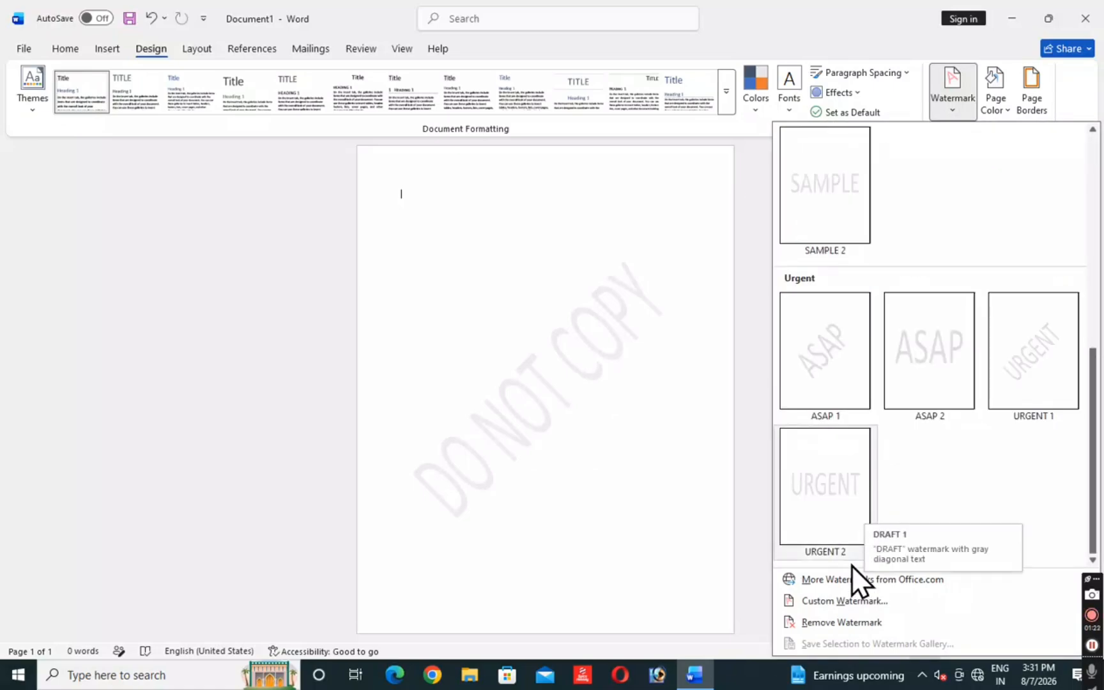
click(840, 602)
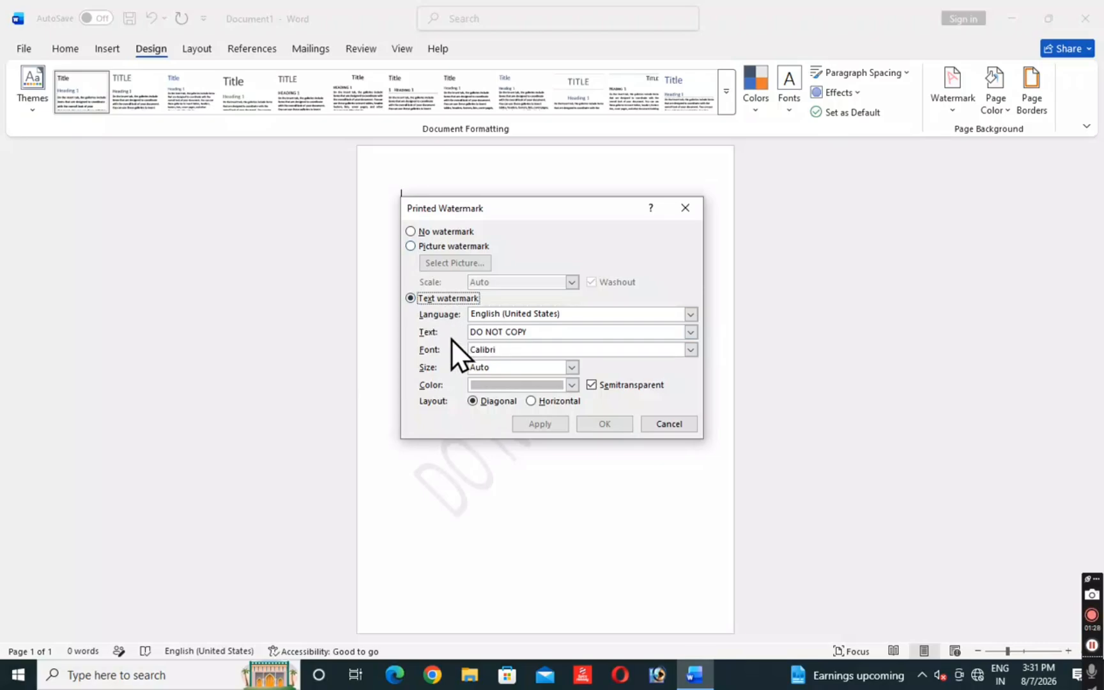
click(543, 332)
key(BackSpace)
key(BackSpace)
key(BackSpace)
key(BackSpace)
key(BackSpace)
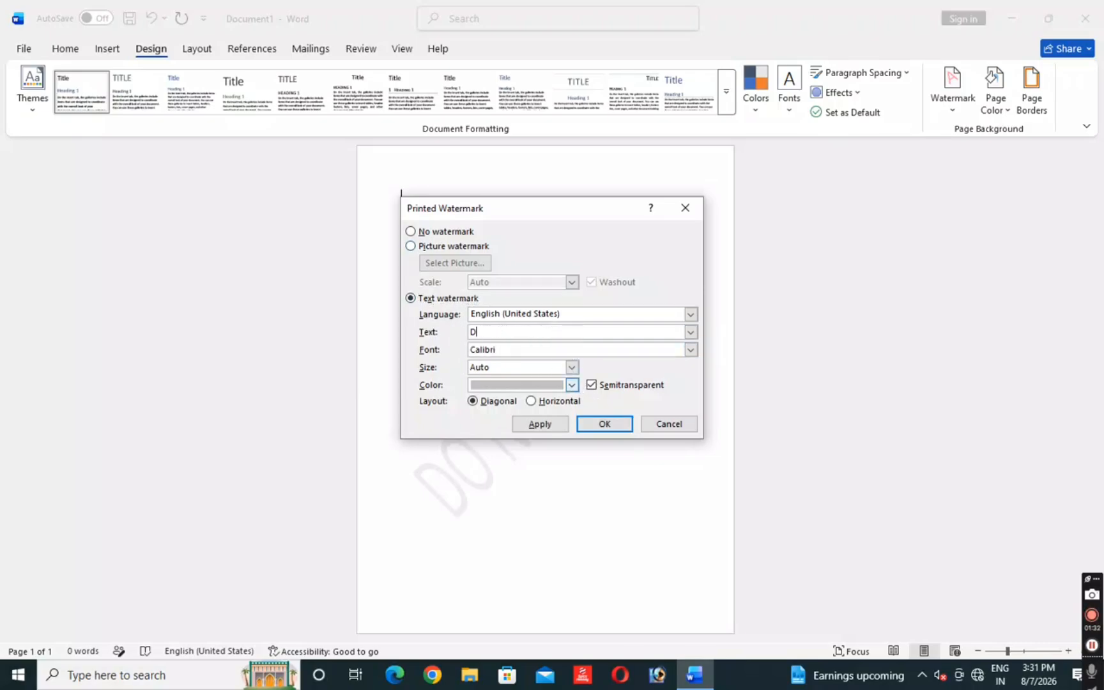
key(BackSpace)
text(a)
key(BackSpace)
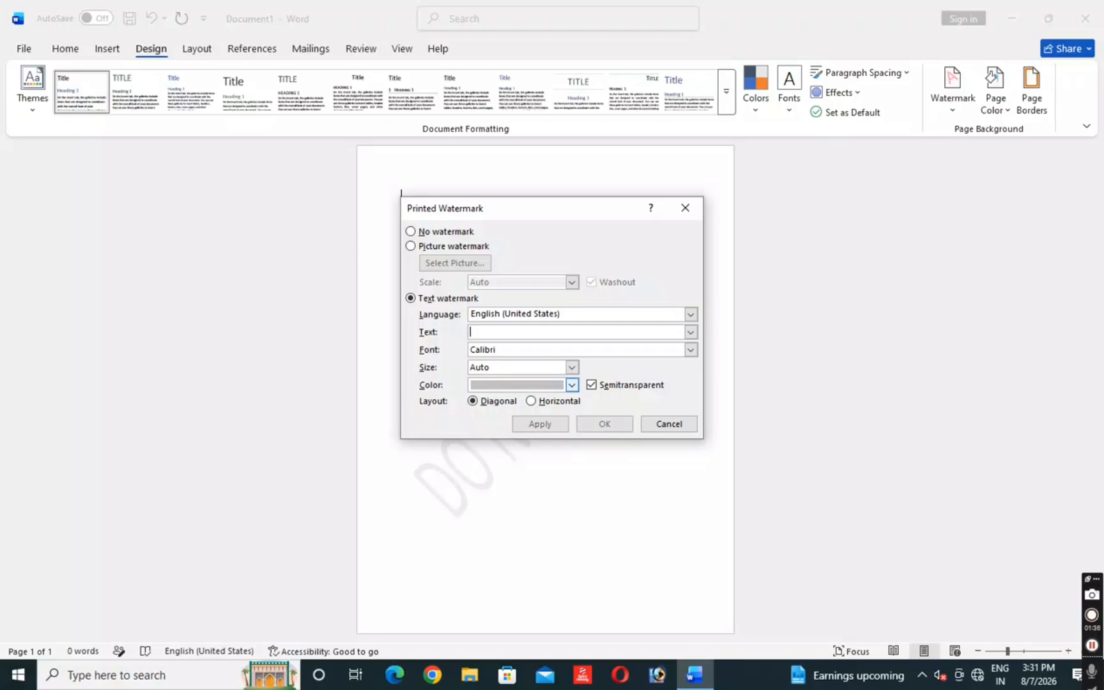
text(ASHISH TECH ZONE)
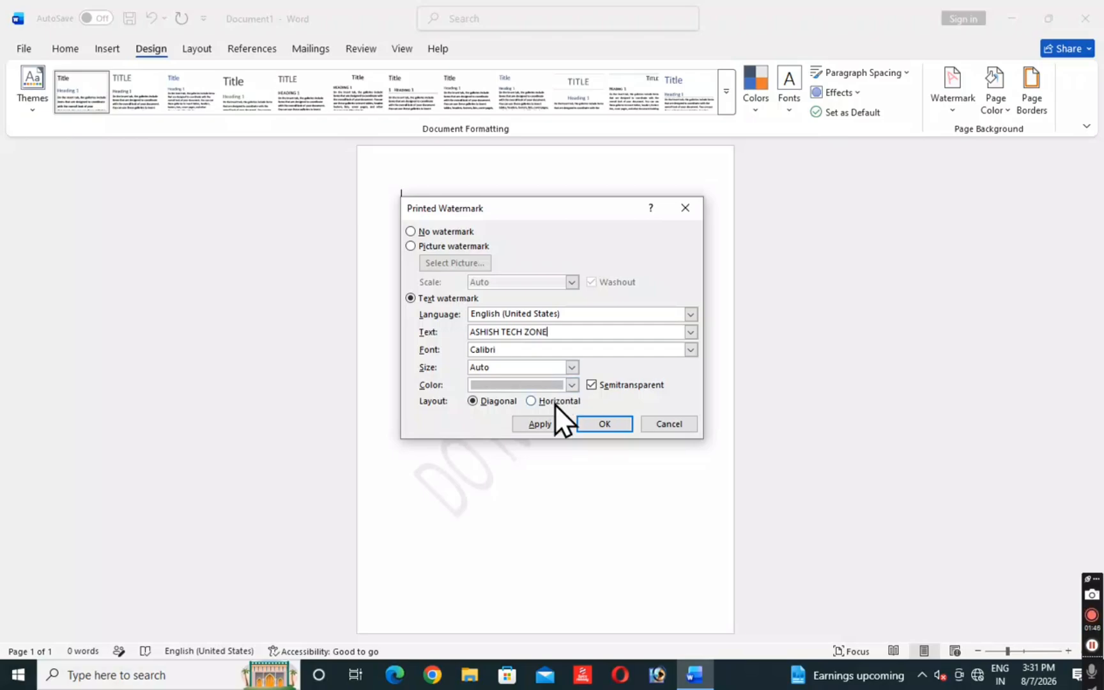
click(604, 425)
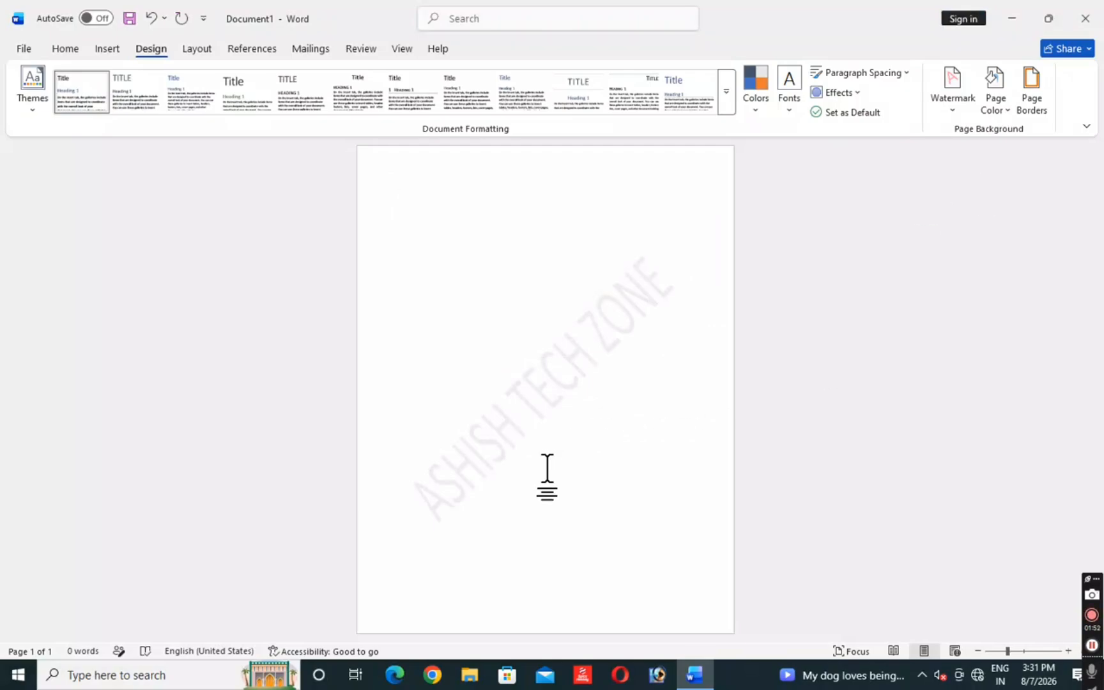
Step: Set the page colour to the standard Green
click(1000, 114)
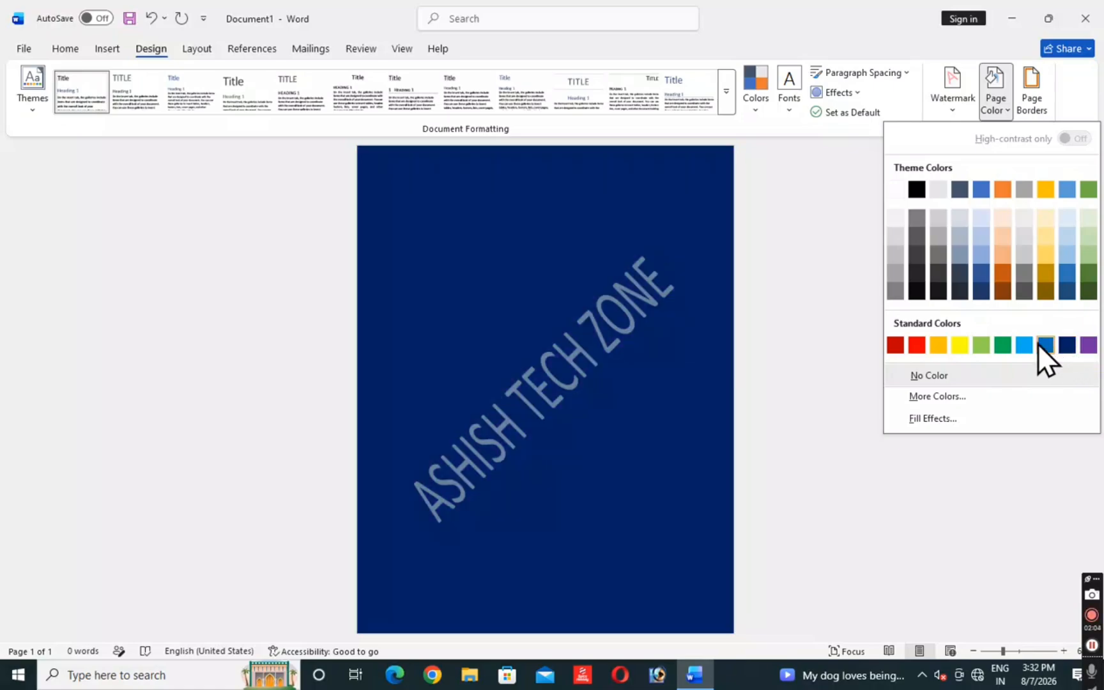
click(1003, 345)
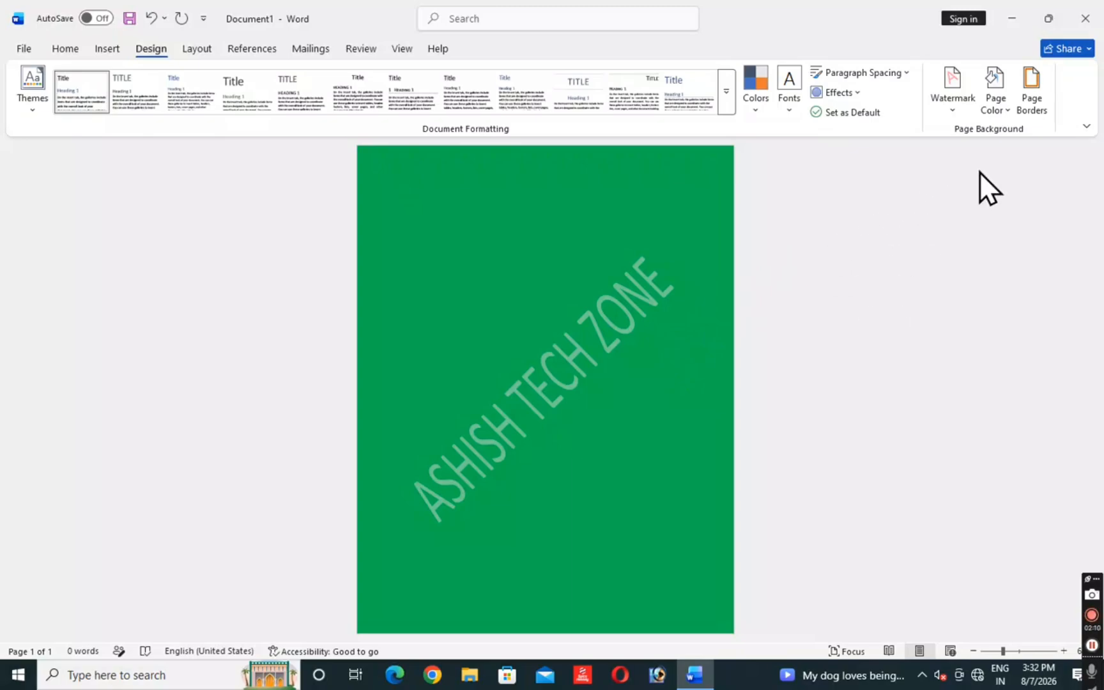
Step: Add a page border in the thin triple-line style around the whole document
click(1030, 89)
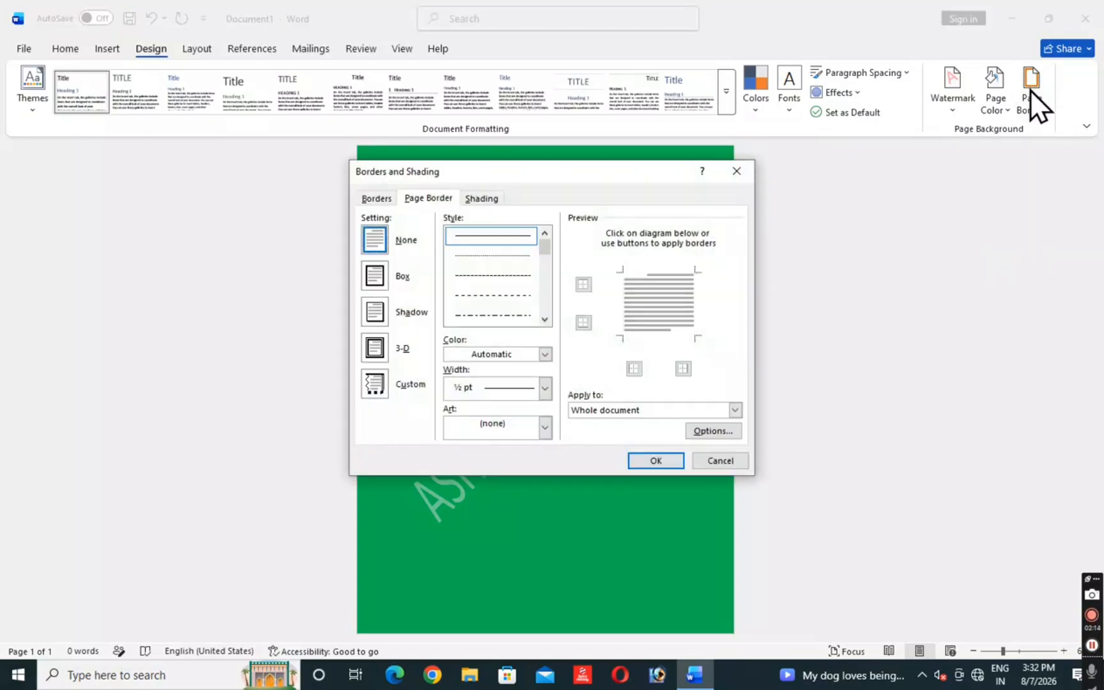
mouse_move(593, 170)
mouse_down()
mouse_move(788, 155)
mouse_move(1004, 165)
mouse_move(992, 166)
mouse_up()
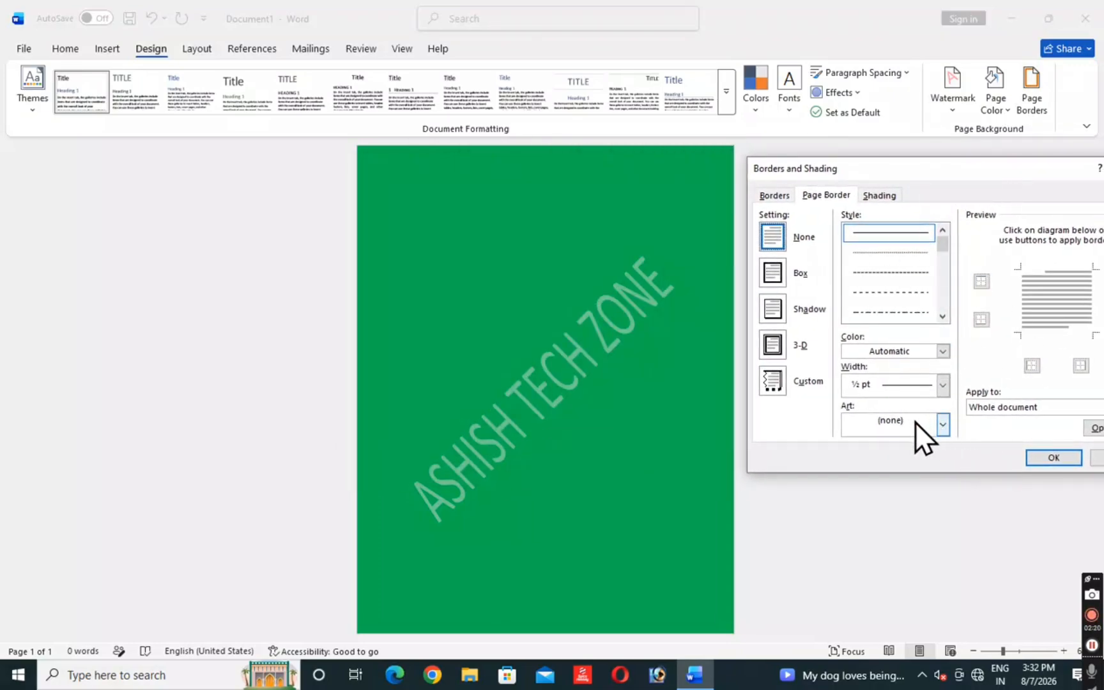
click(942, 316)
click(943, 315)
click(944, 315)
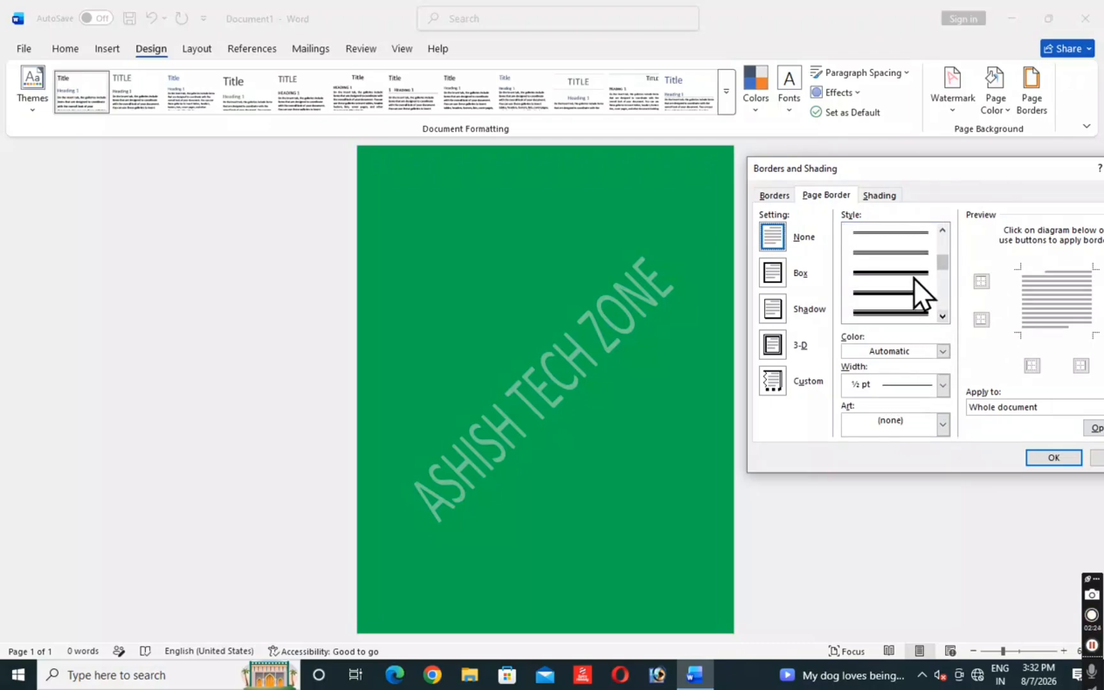
click(906, 255)
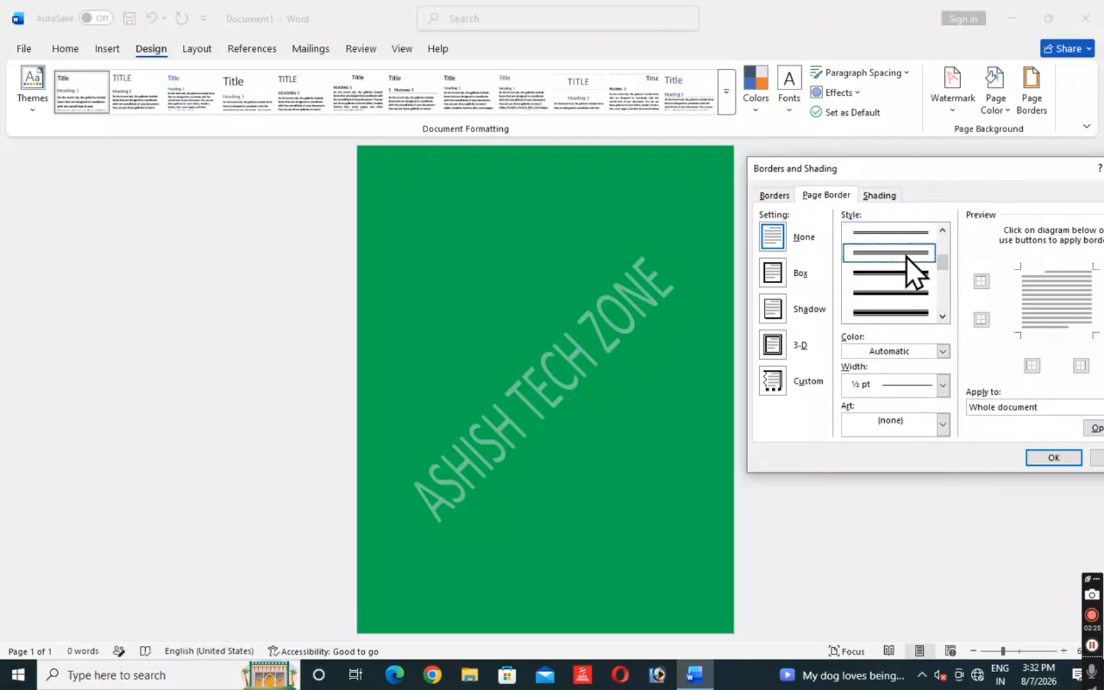
click(1052, 458)
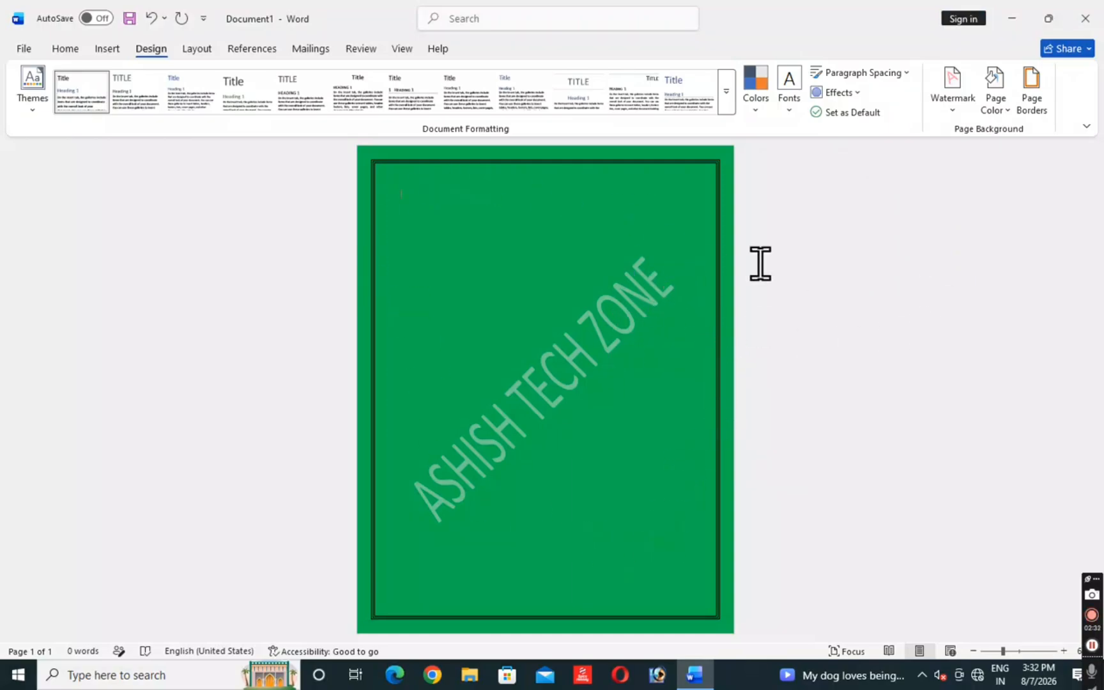
Step: Change the page border to the art pattern of red hearts on stems
click(1030, 107)
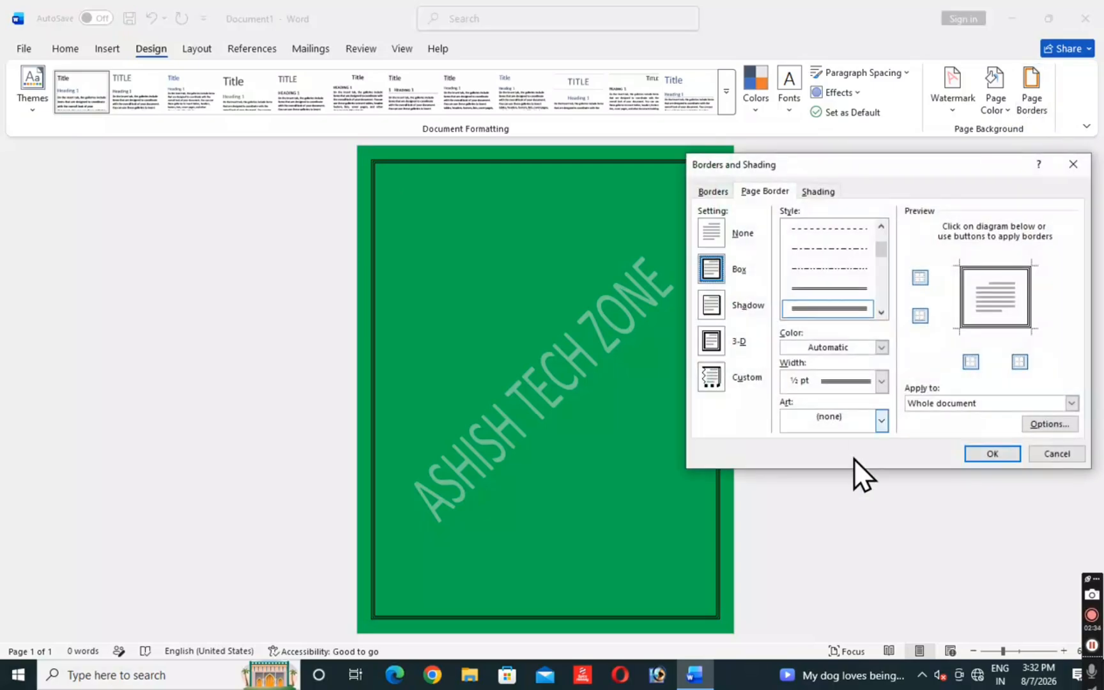
click(881, 414)
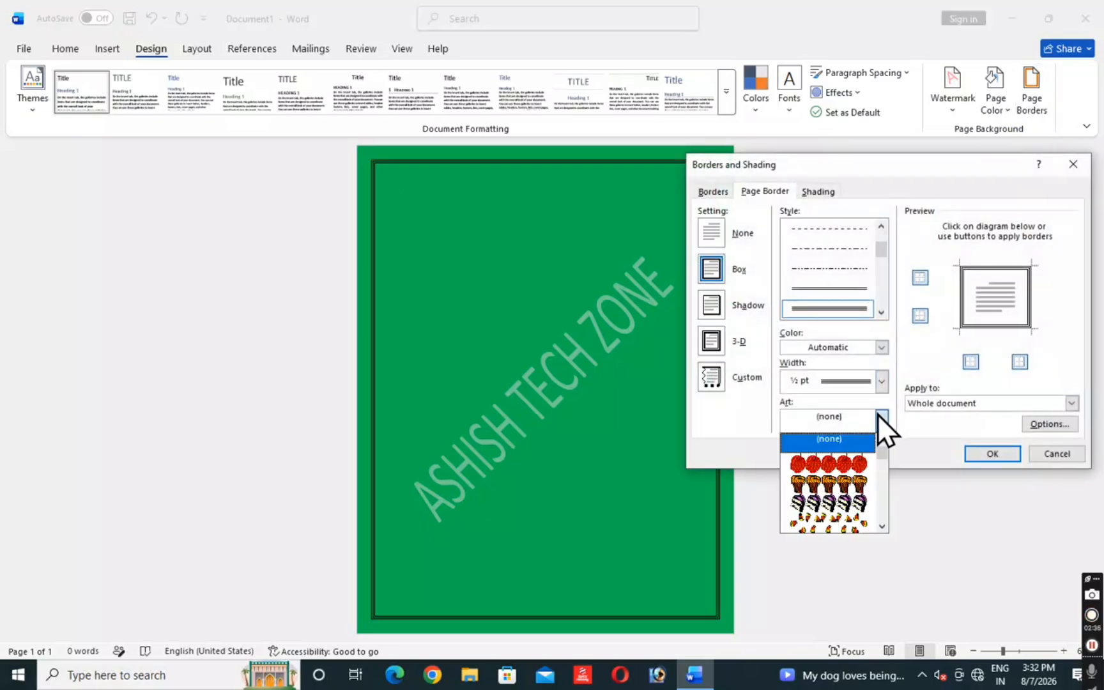
scroll(860, 486, down, 2)
scroll(854, 479, down, 4)
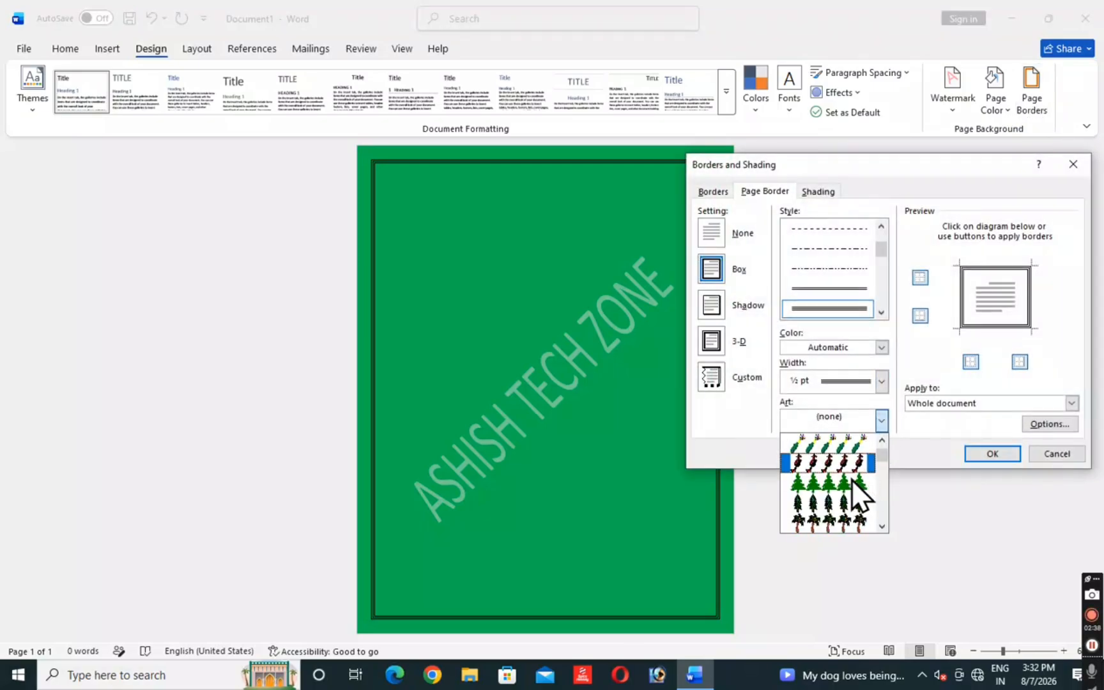
scroll(843, 495, down, 3)
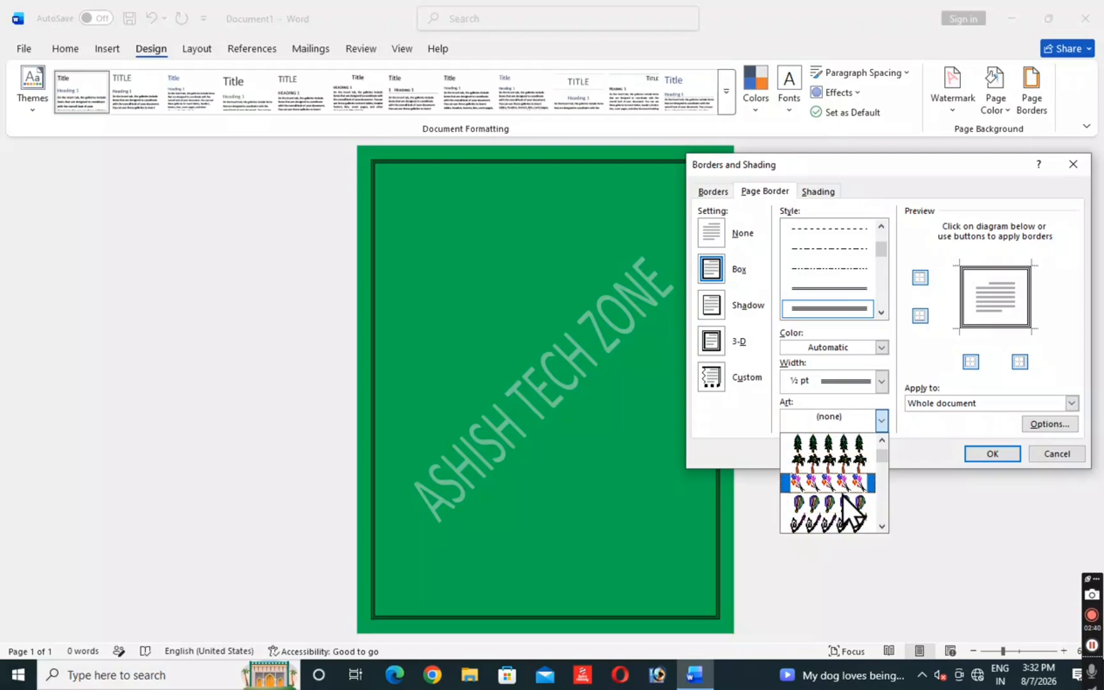
scroll(842, 494, down, 2)
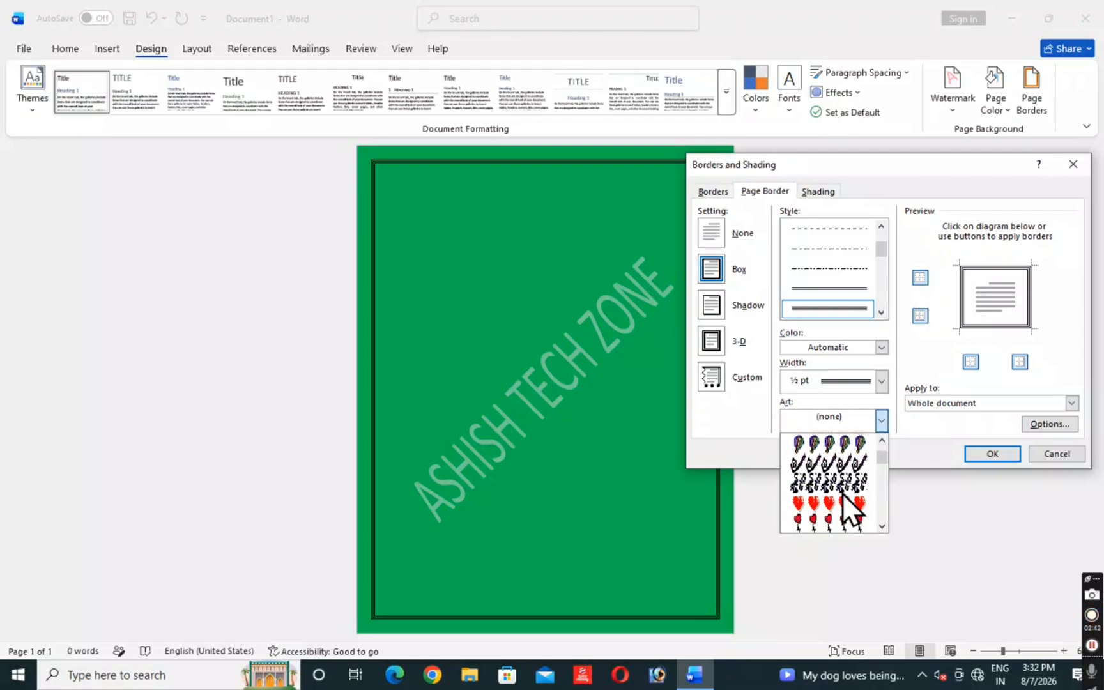
click(837, 502)
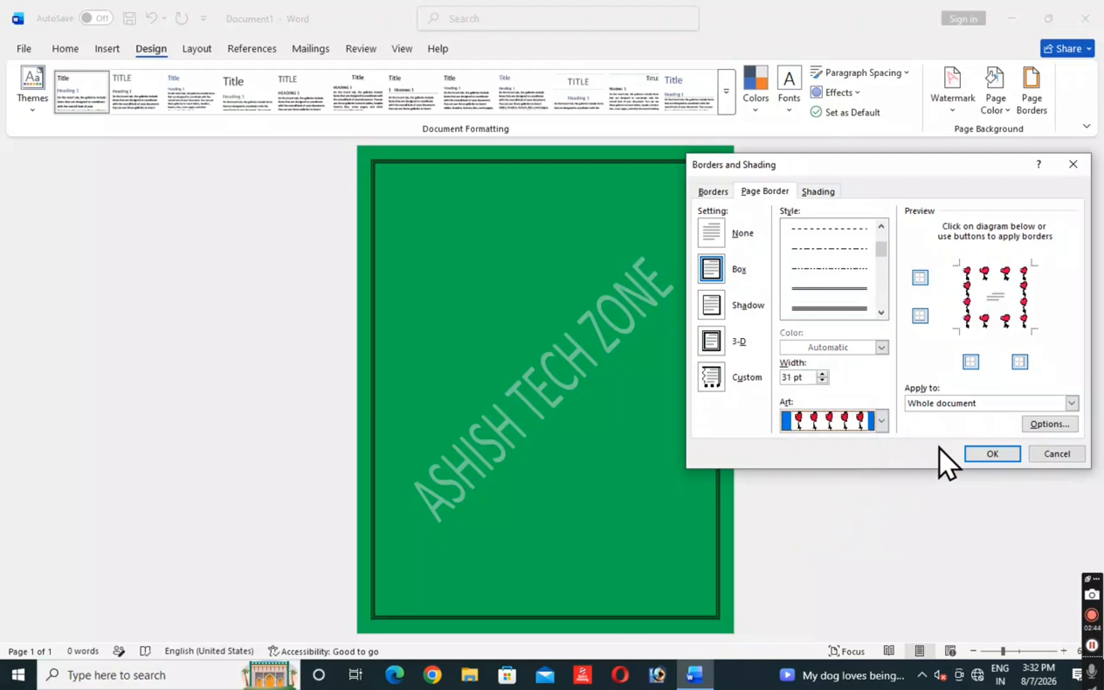
click(985, 450)
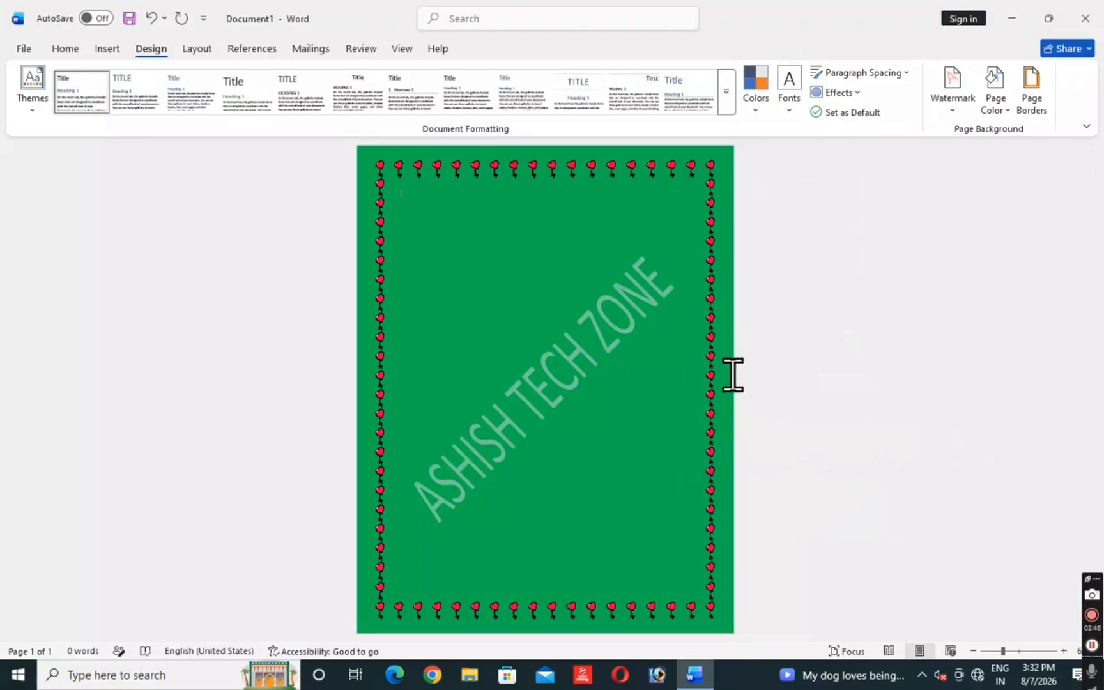
Step: Replace the heart page border with the art pattern of red flowers with green leaves
click(1034, 105)
click(880, 419)
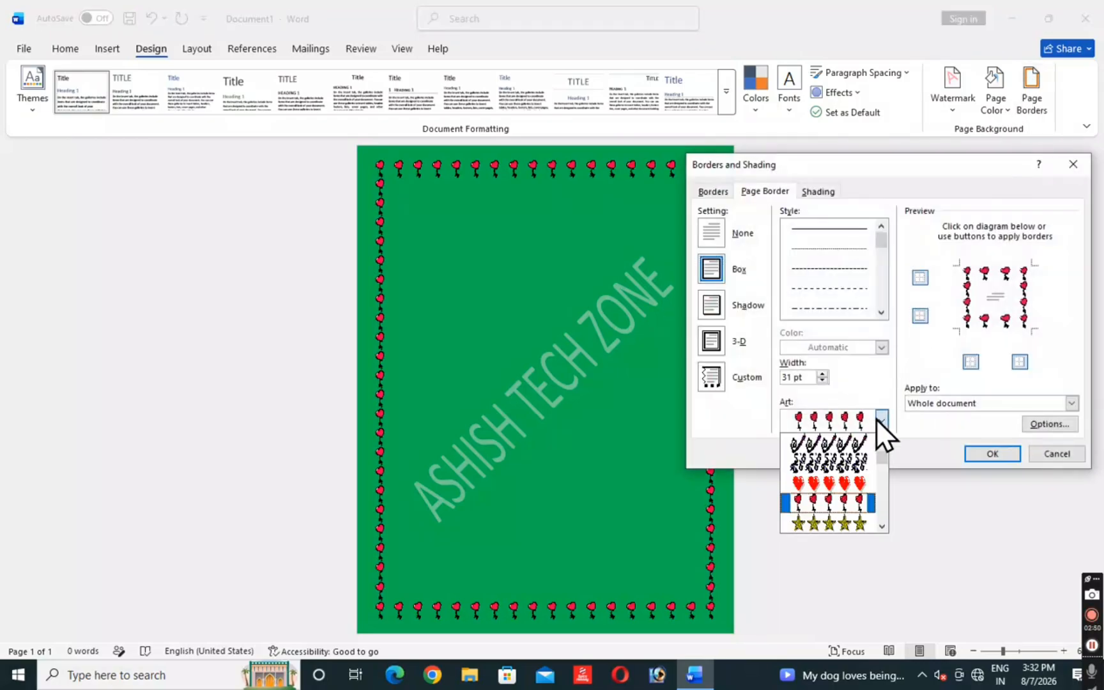
scroll(858, 475, down, 2)
scroll(857, 478, down, 6)
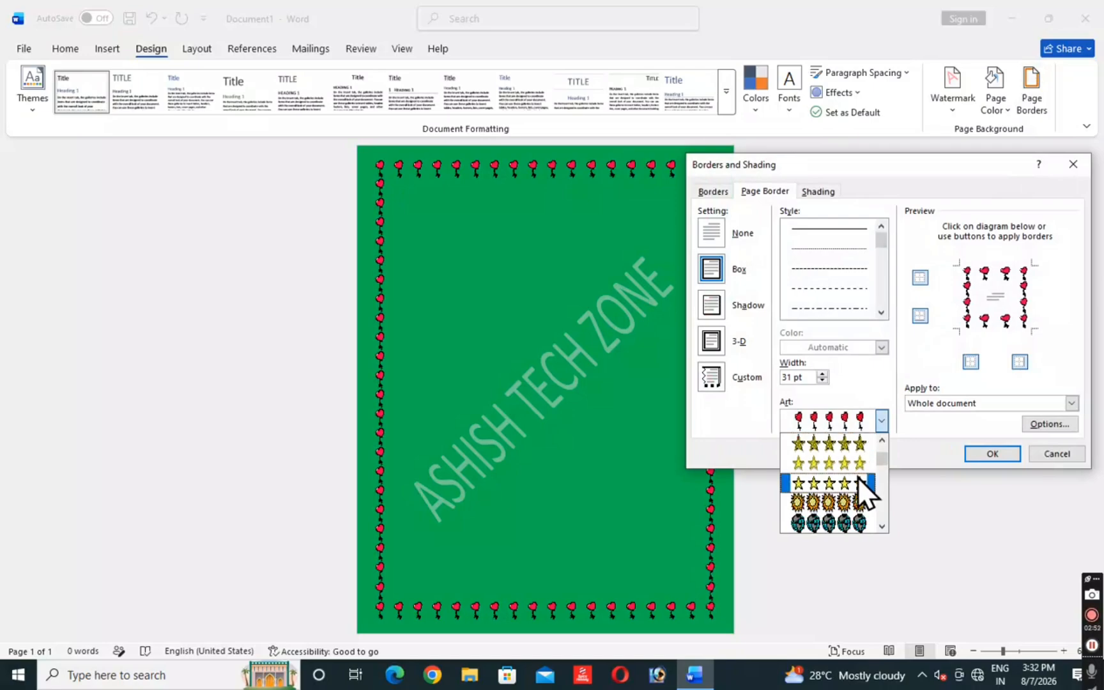
scroll(857, 480, down, 4)
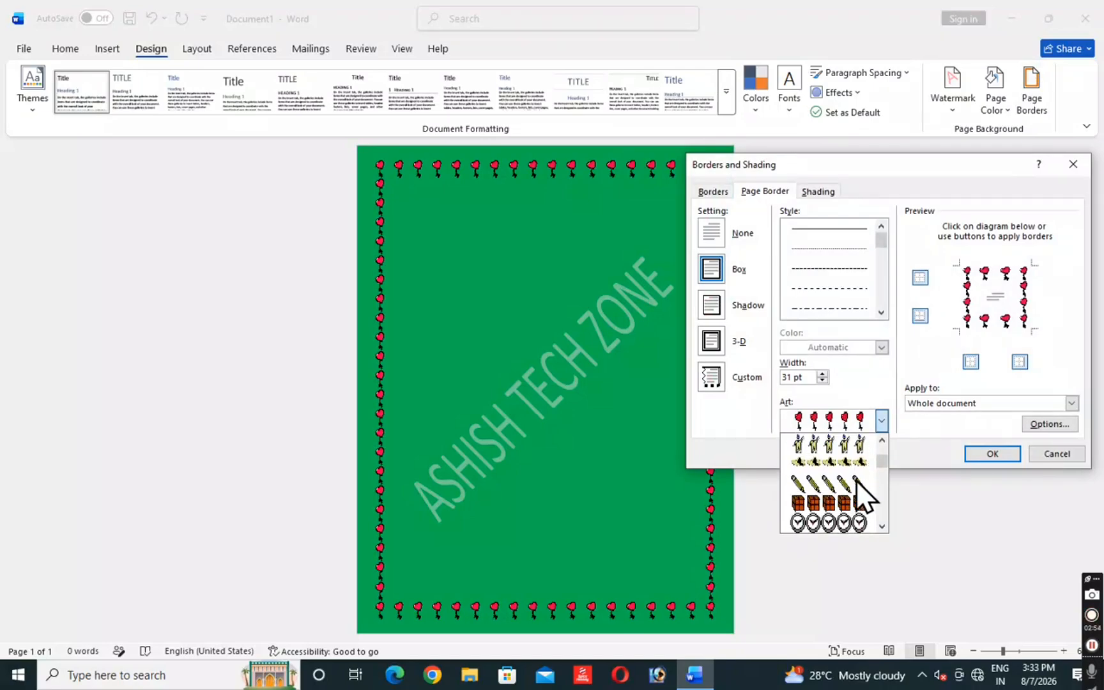
scroll(858, 486, down, 4)
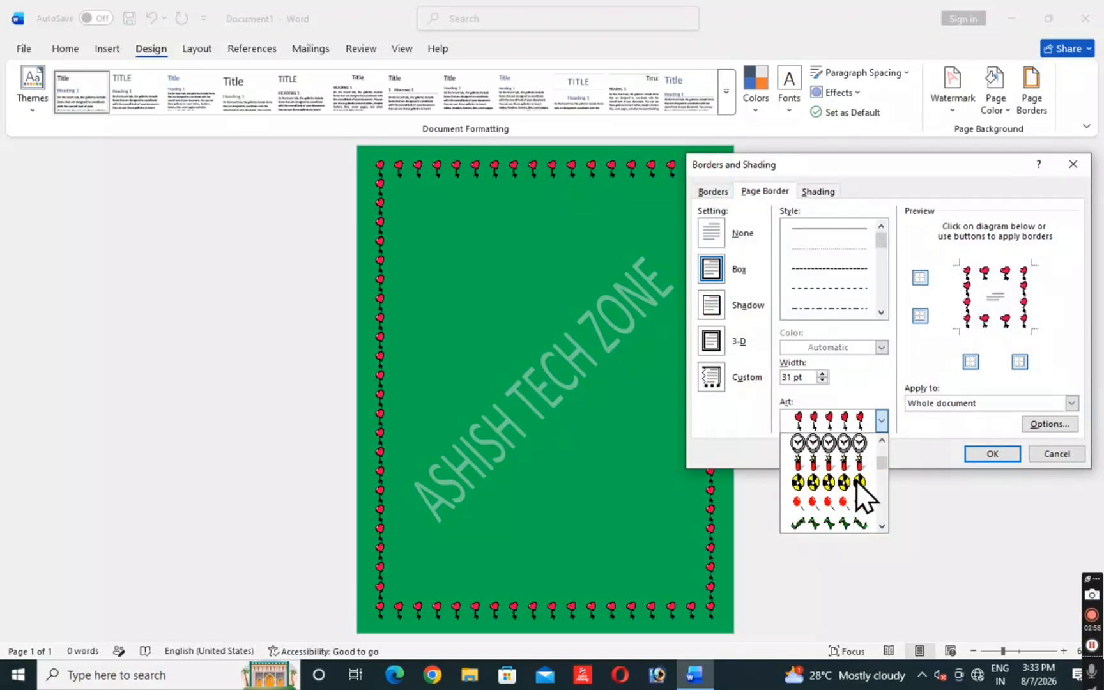
scroll(859, 490, down, 4)
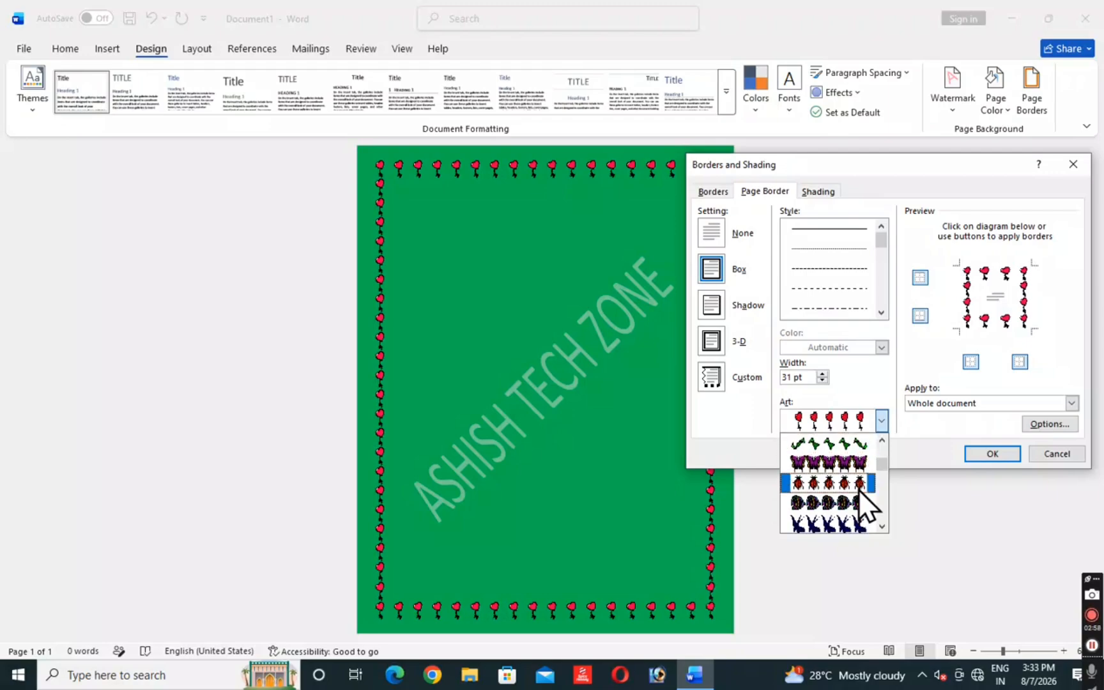
scroll(841, 485, down, 3)
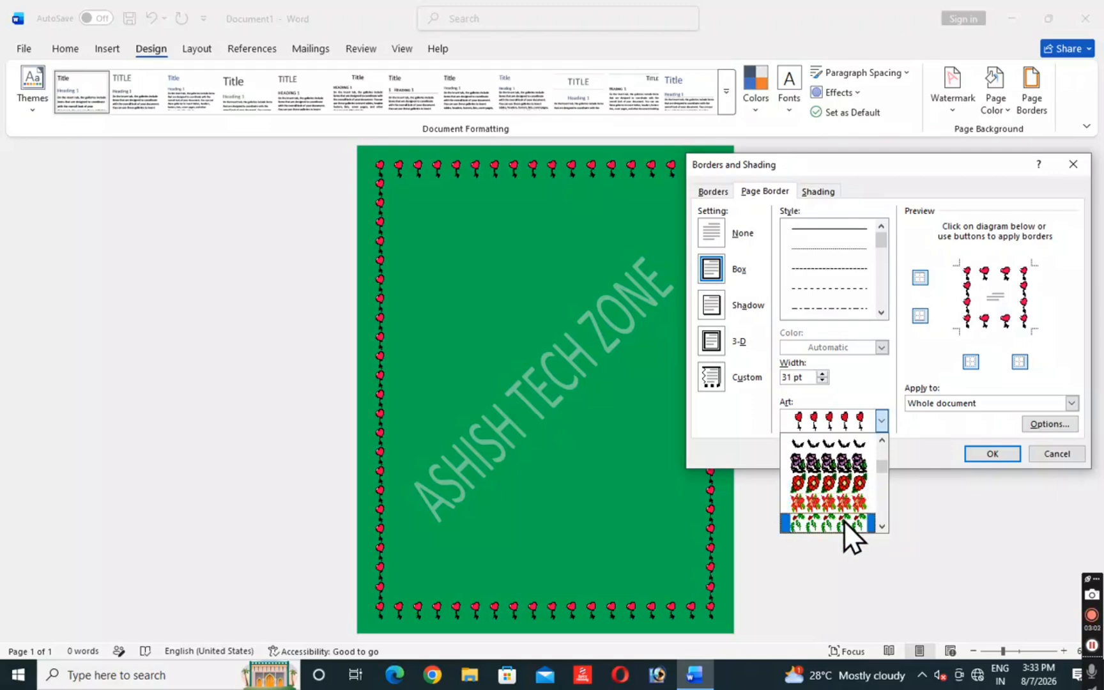
click(845, 521)
click(991, 454)
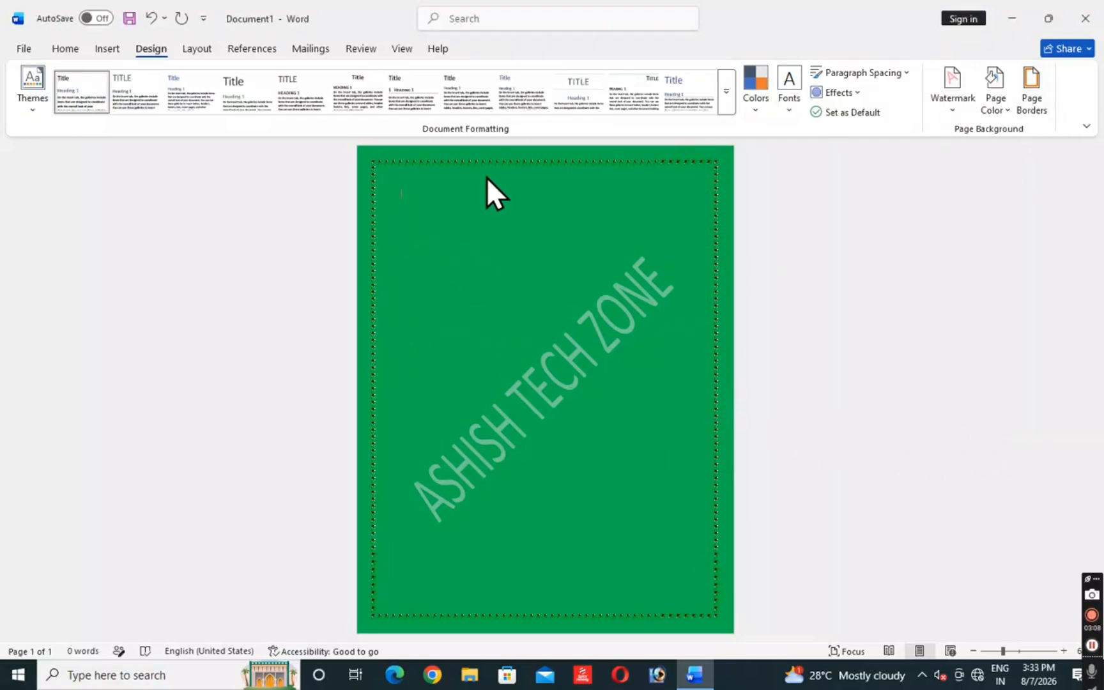
Step: Change the page colour to the standard Red
click(1000, 112)
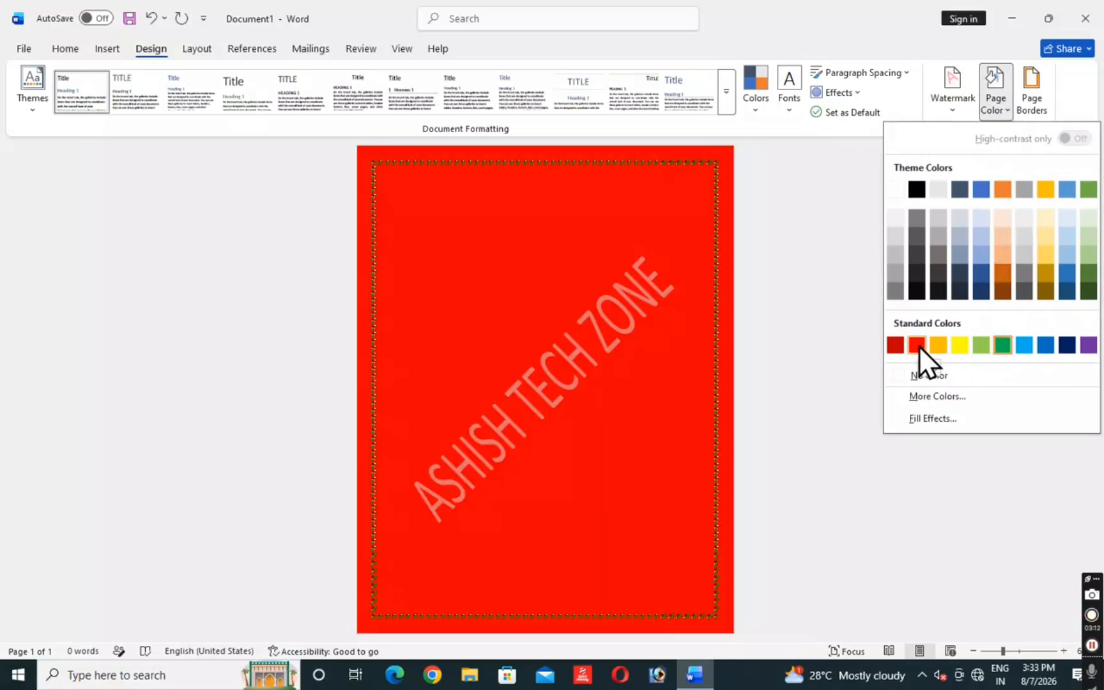
click(917, 346)
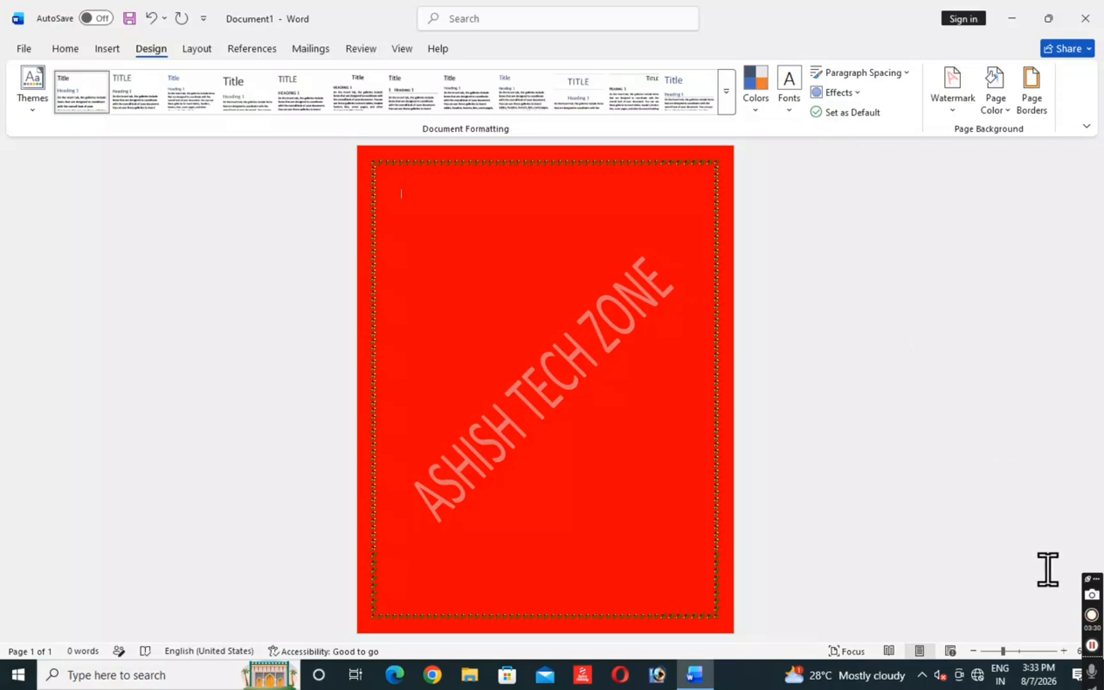
click(1094, 617)
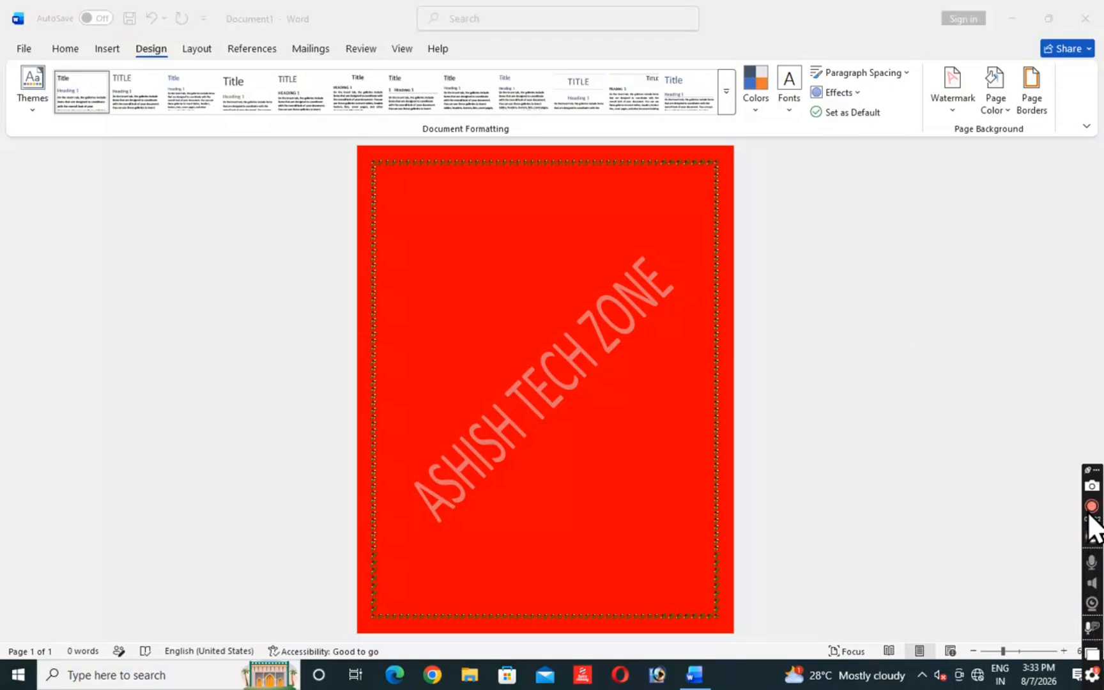